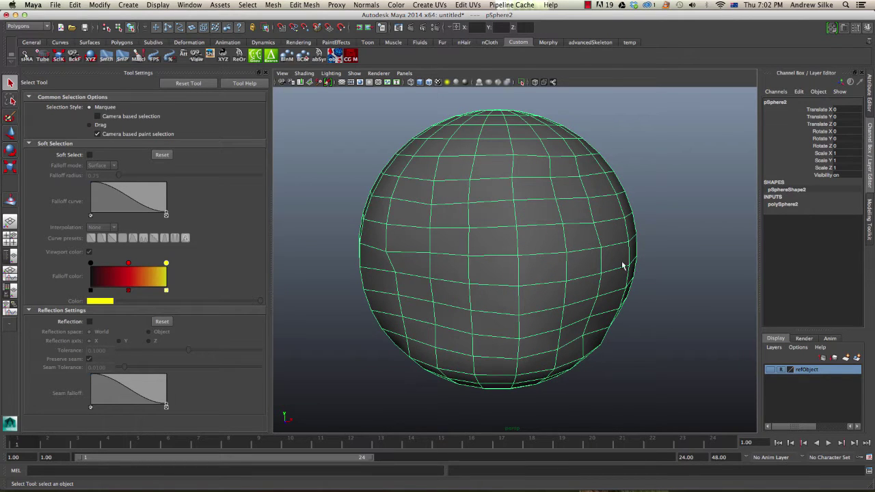
Show the refObject layer, set it to template display, and compare the reference mesh with the sphere
left_click_drag(605, 302, 568, 305, "alt")
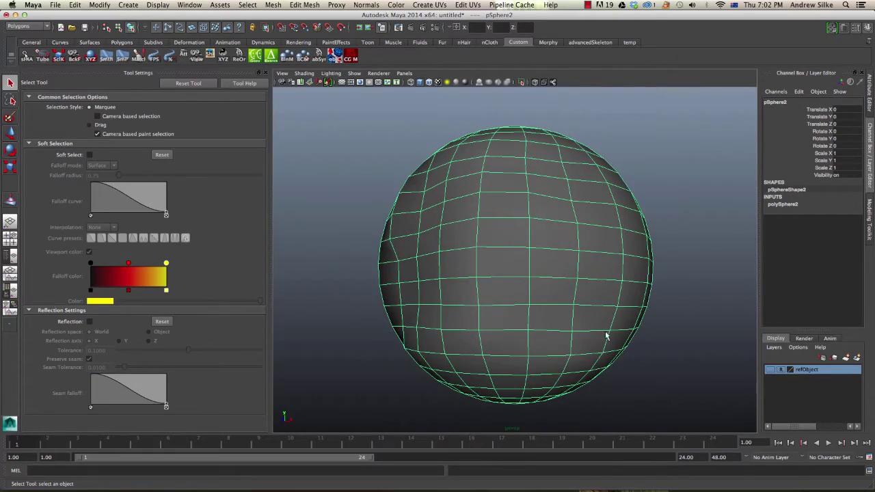
left_click_drag(469, 247, 437, 280, "alt")
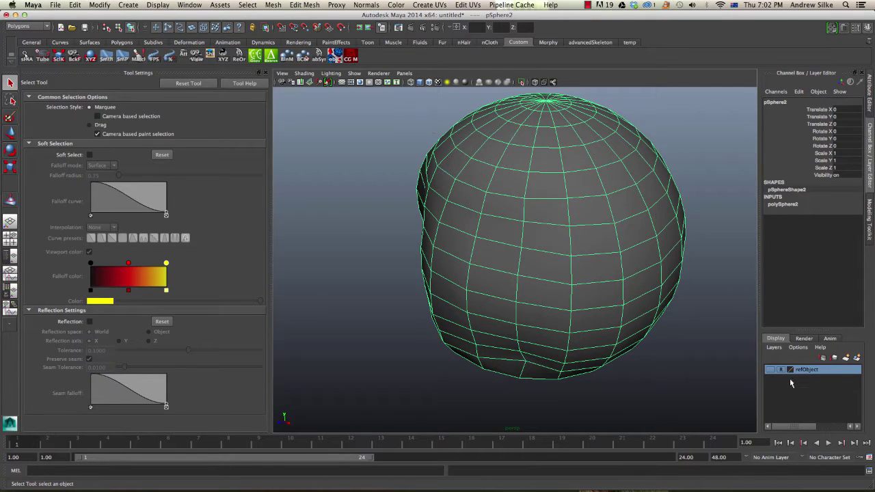
left_click(770, 369)
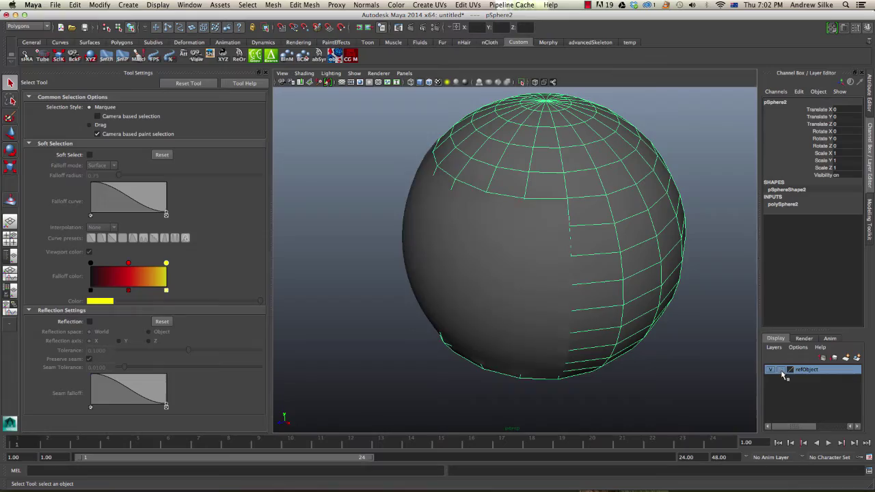
left_click(780, 369)
left_click_drag(550, 304, 463, 169, "alt")
left_click_drag(467, 279, 482, 216, "alt")
left_click_drag(456, 164, 498, 233, "alt")
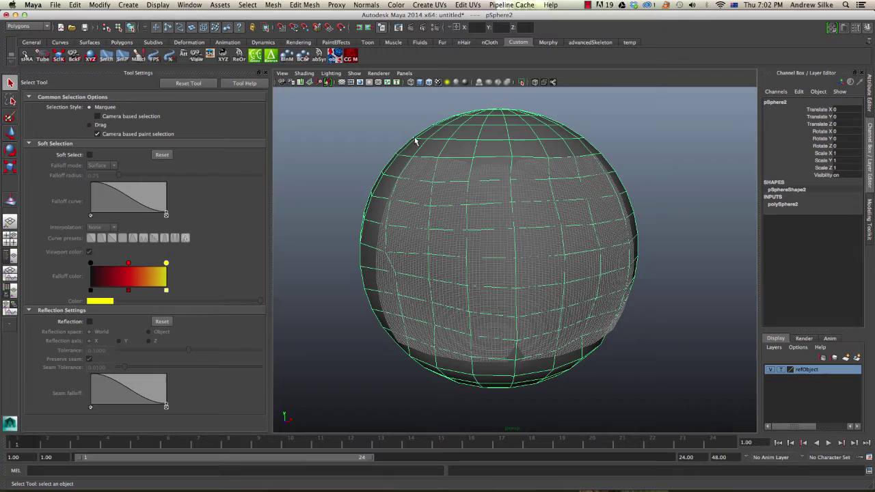
mouse_move(509, 254)
left_mouse_down("alt")
mouse_move(543, 234)
mouse_move(581, 259)
left_mouse_up("alt")
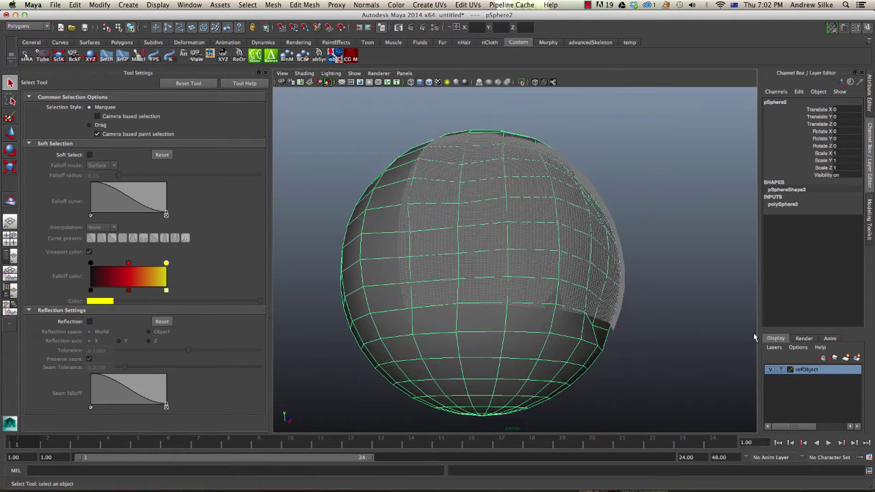
Cycle the refObject layer's display type through reference back to normal
left_click(781, 370)
left_click_drag(637, 283, 608, 242, "alt")
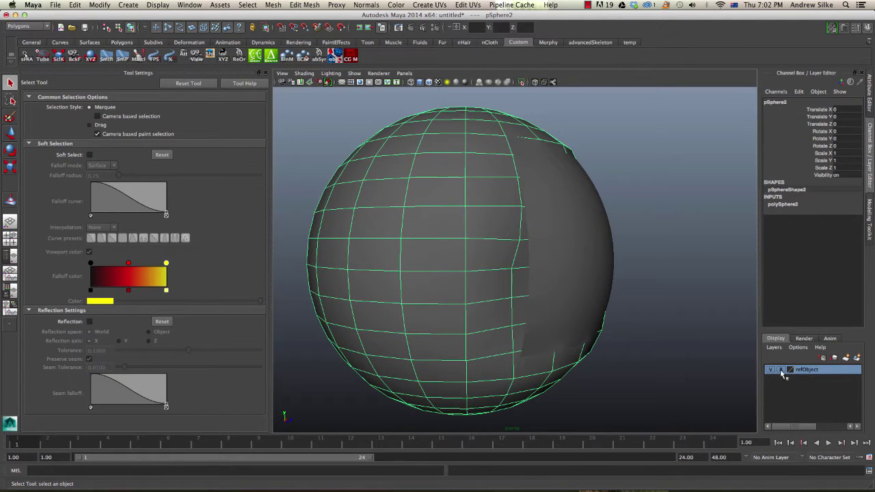
left_click_drag(660, 343, 555, 242, "alt")
Close the tool settings and select the dense reference mesh polySurface2
left_click(258, 55)
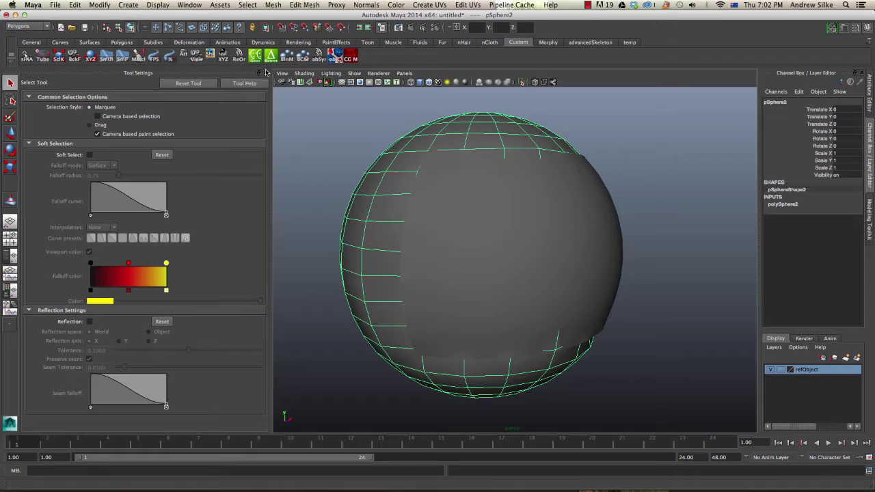
left_click(450, 249)
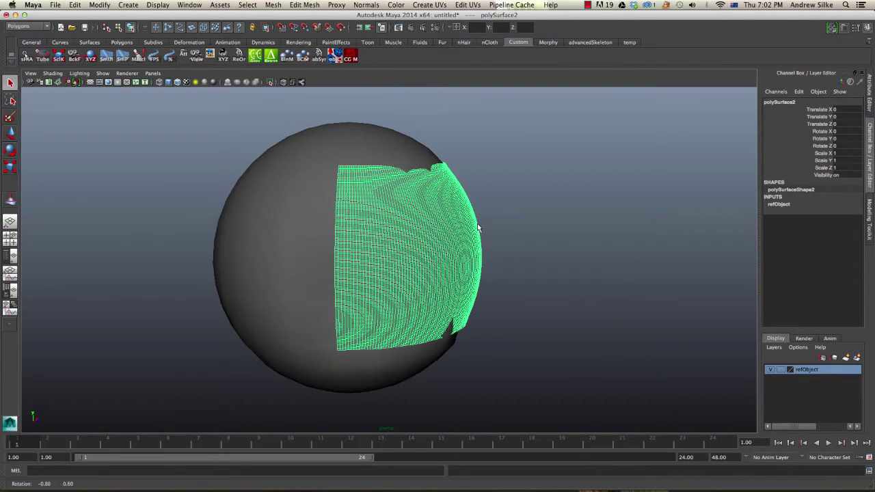
left_click_drag(450, 250, 534, 237, "alt")
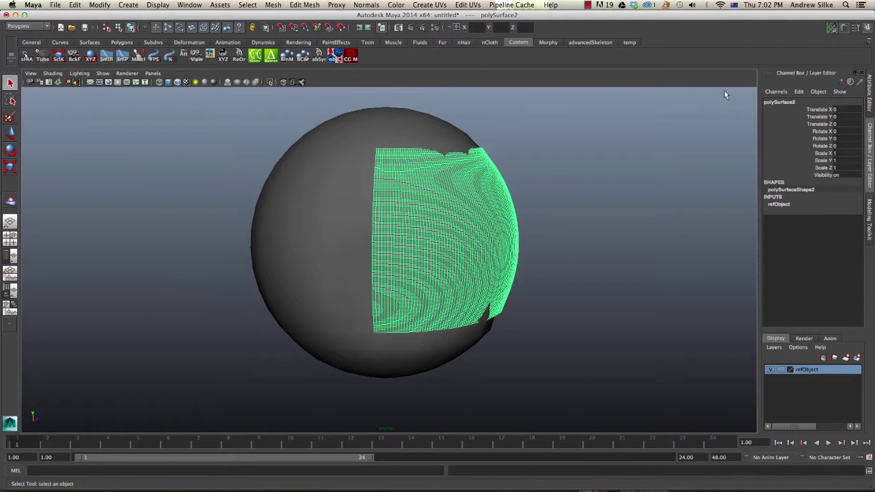
Open the Modeling Toolkit and view the Other Surface choices for transform constraints
left_click(831, 29)
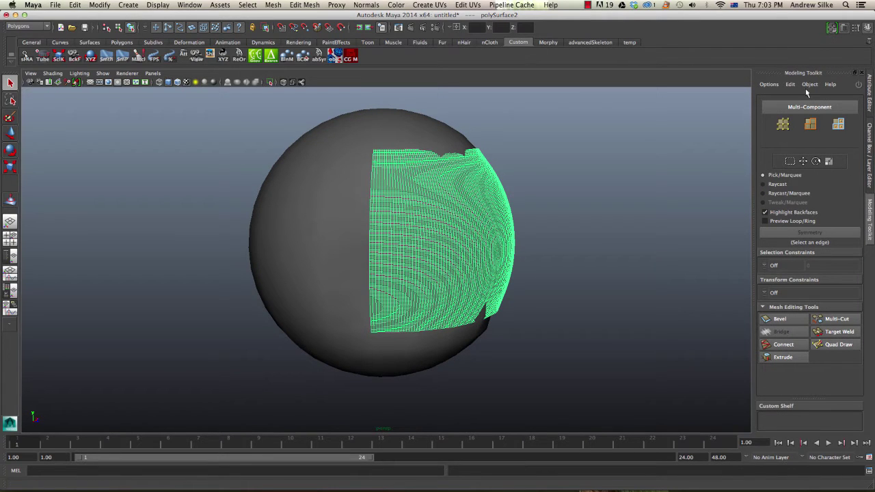
left_click(764, 297)
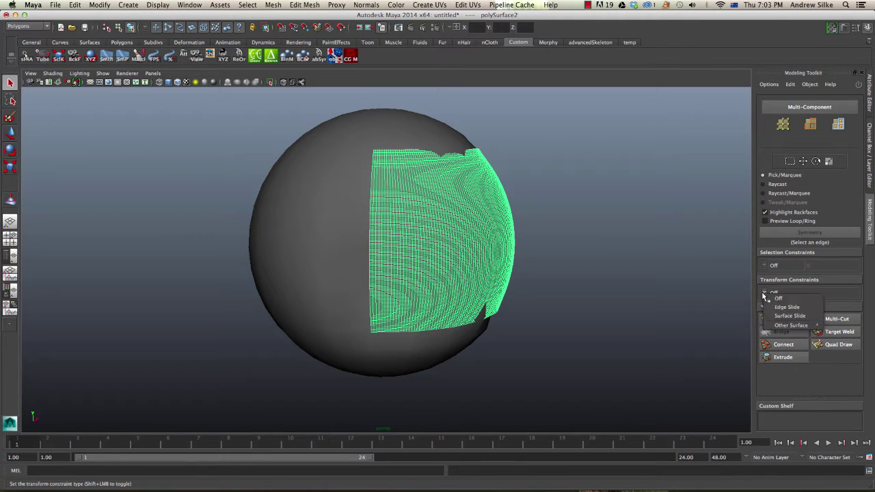
mouse_move(779, 325)
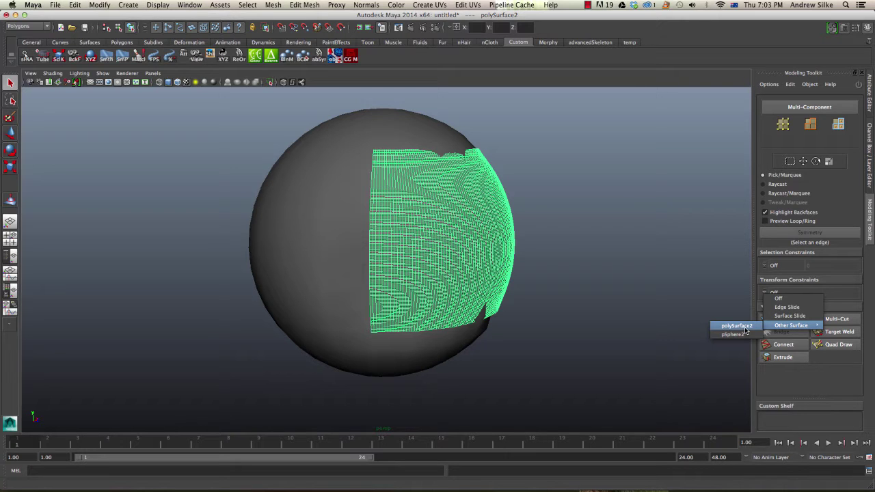
left_click(724, 369)
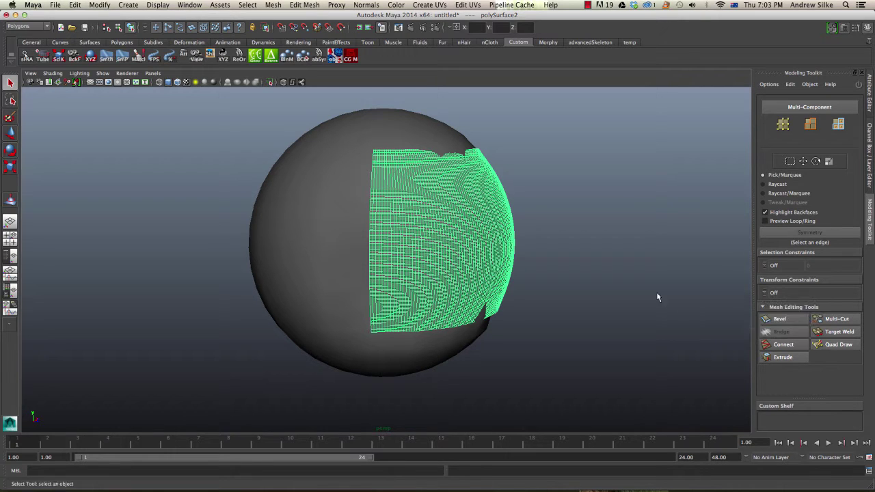
Make the selected polySurface2 the transform constraint surface and activate the Modeling Toolkit
left_click_drag(606, 247, 576, 246, "alt")
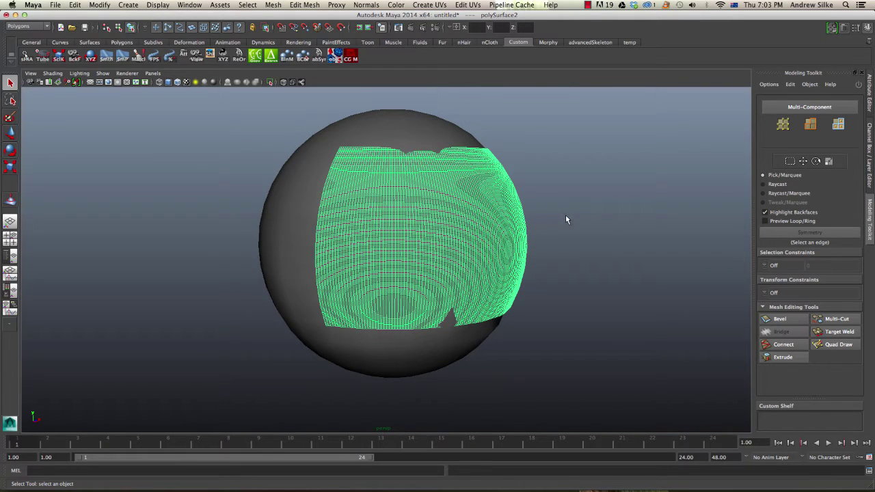
right_click_drag(548, 174, 543, 230)
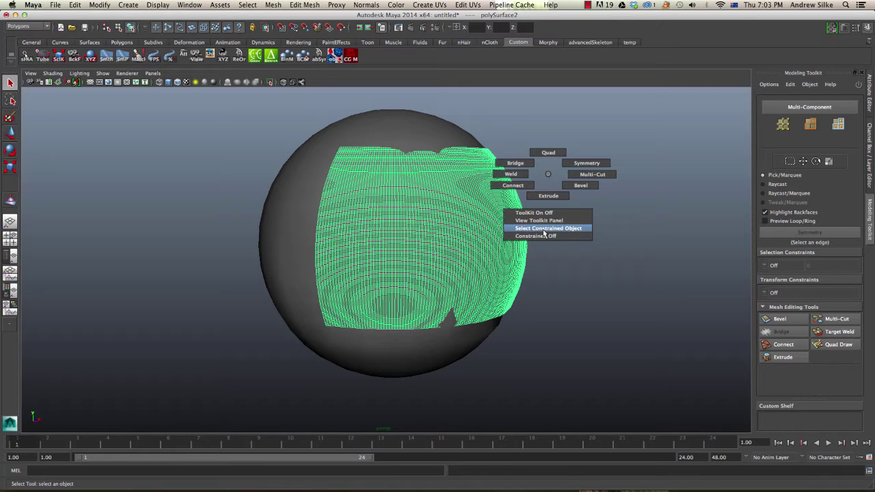
right_click_drag(544, 233, 544, 234, "ctrl+shift")
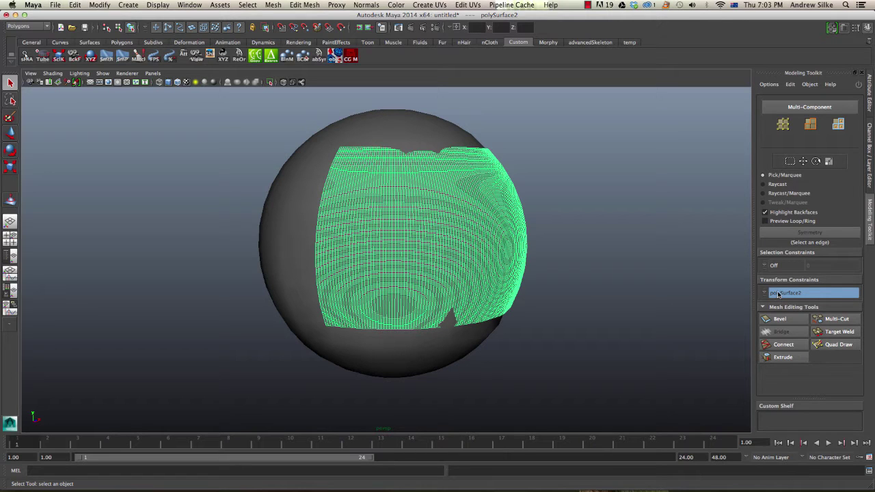
left_click(769, 84)
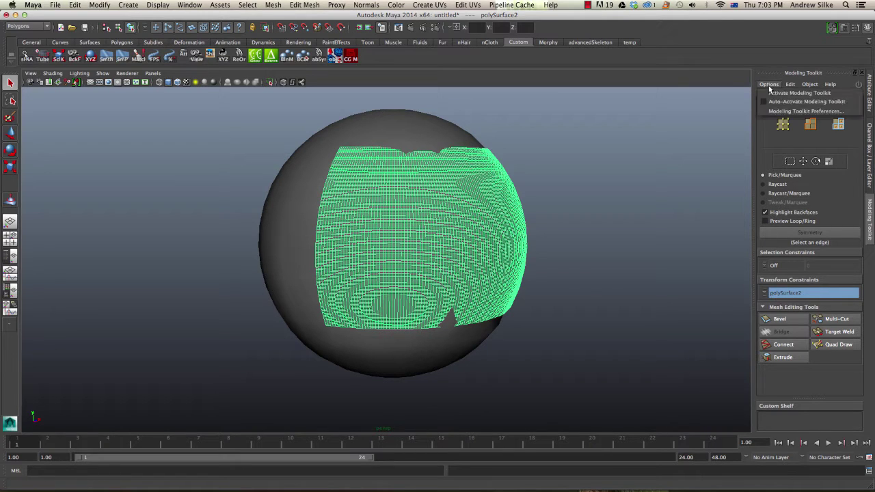
left_click(772, 95)
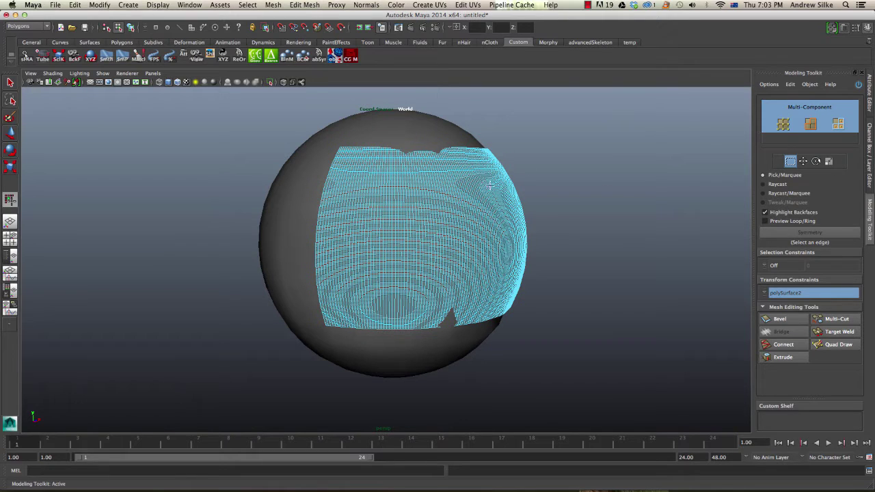
Select a two-by-three block of six faces on the front of the sphere in wireframe display
left_click(431, 131)
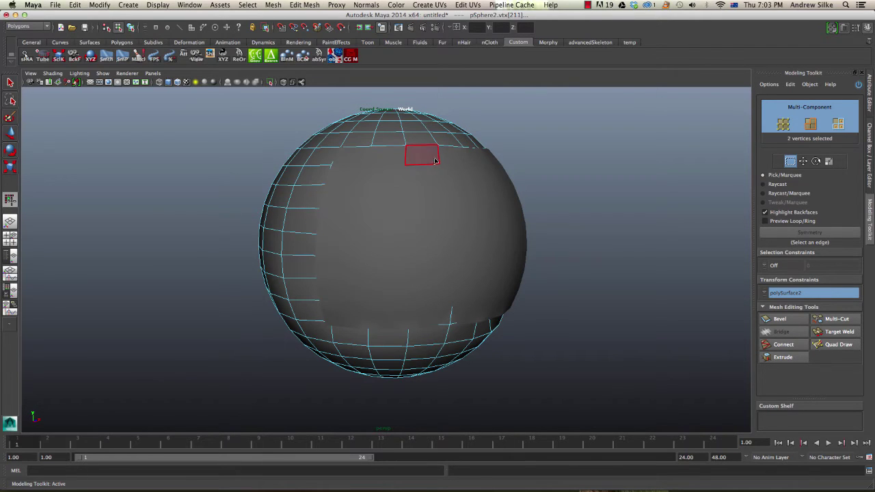
mouse_move(390, 192)
left_mouse_down("alt")
mouse_move(376, 201)
mouse_move(394, 223)
mouse_move(405, 213)
mouse_move(395, 198)
left_mouse_up("alt")
key("4")
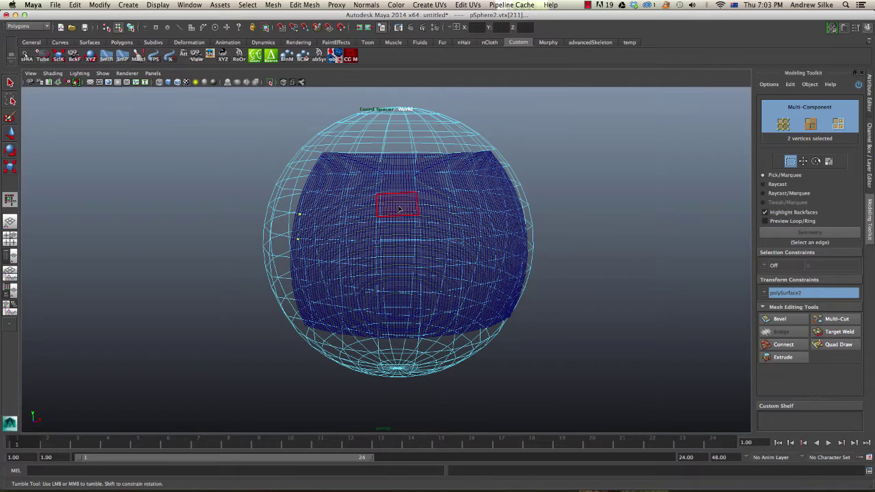
left_click(400, 209)
left_click(436, 210, "shift")
left_click(438, 226, "shift")
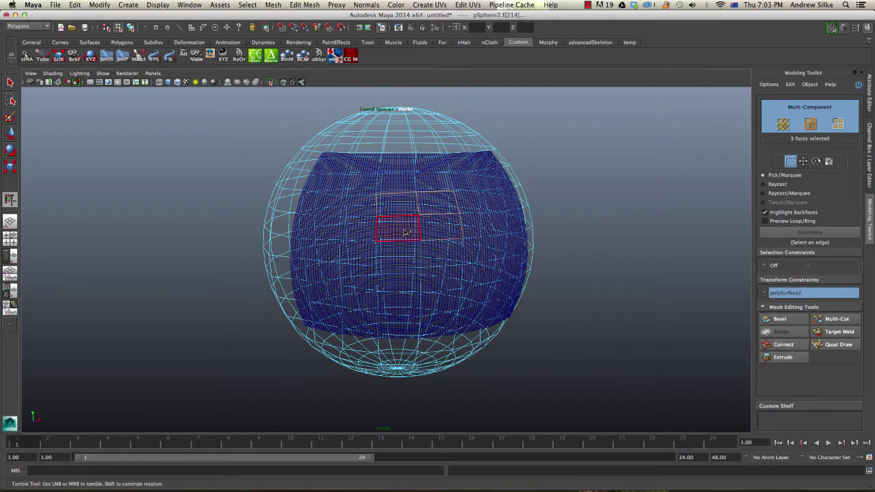
left_click(404, 231, "shift")
left_click(404, 253, "shift")
left_click(445, 258, "shift")
Activate the Move tool on the six selected faces and compare them in shaded and wireframe display
mouse_move(449, 253)
left_mouse_down("alt")
mouse_move(447, 229)
mouse_move(472, 226)
mouse_move(477, 211)
mouse_move(426, 250)
mouse_move(433, 276)
mouse_move(419, 317)
mouse_move(389, 340)
mouse_move(426, 326)
mouse_move(394, 340)
mouse_move(411, 253)
mouse_move(444, 227)
mouse_move(465, 229)
left_mouse_up("alt")
key("w")
key("5")
key("4")
key("5")
key("z")
key("4")
key("5")
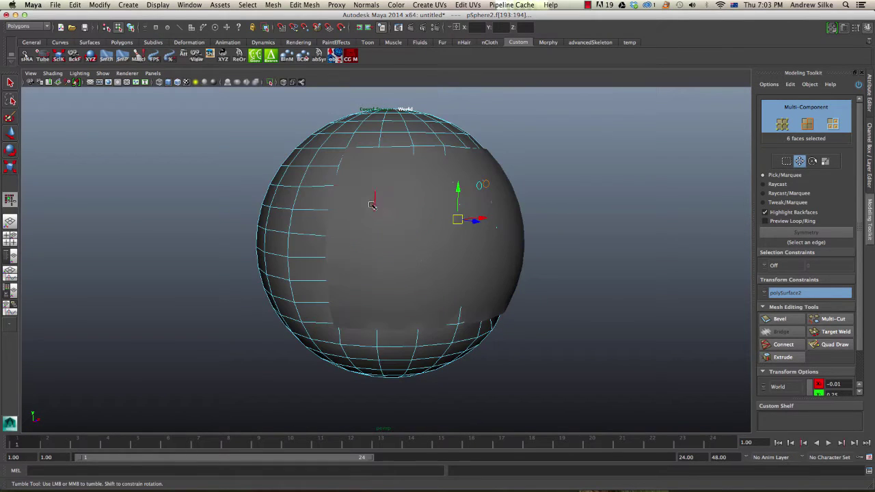
Select five connected vertical edges on the sphere's front and move them along the constraint surface
left_click(376, 199)
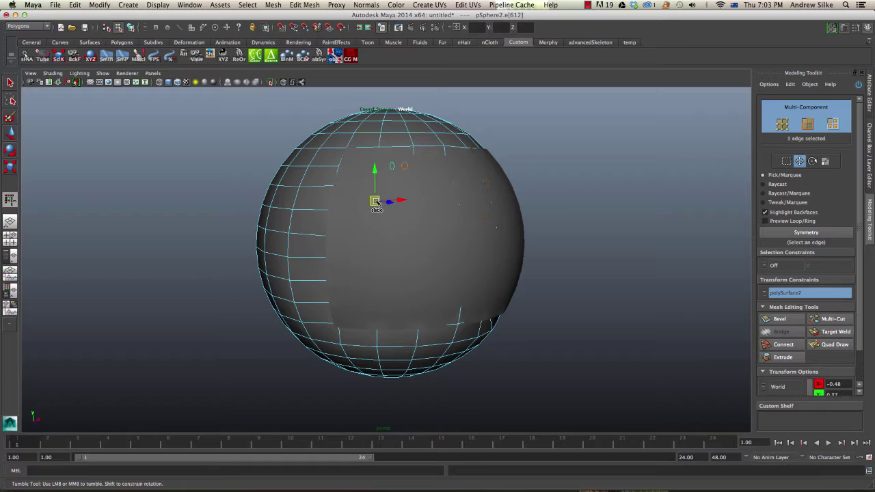
left_click_drag(382, 179, 368, 238, "alt")
key("q")
left_click(370, 187, "shift")
key("4")
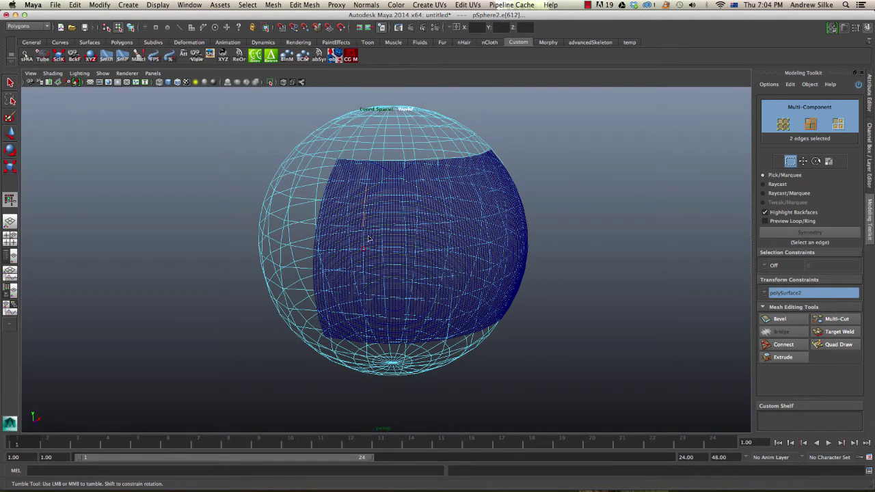
left_click_drag(369, 281, 404, 253, "alt")
key("w")
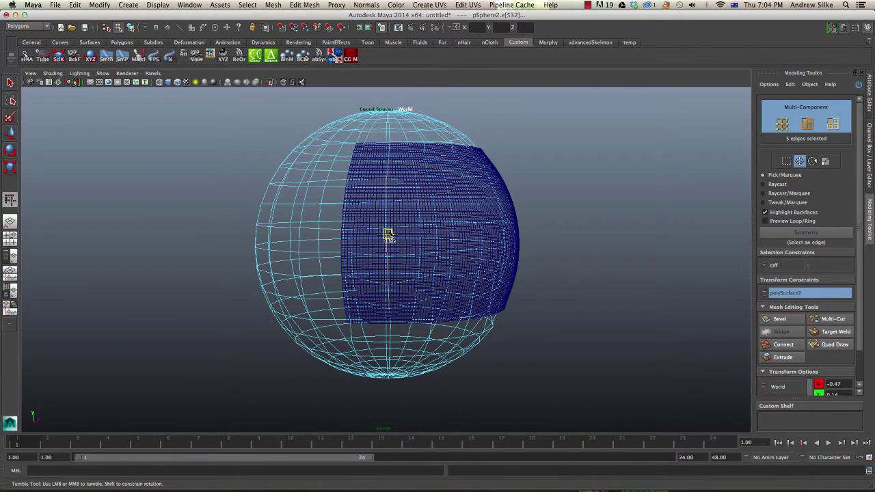
key("5")
left_click_drag(393, 233, 375, 231, "alt")
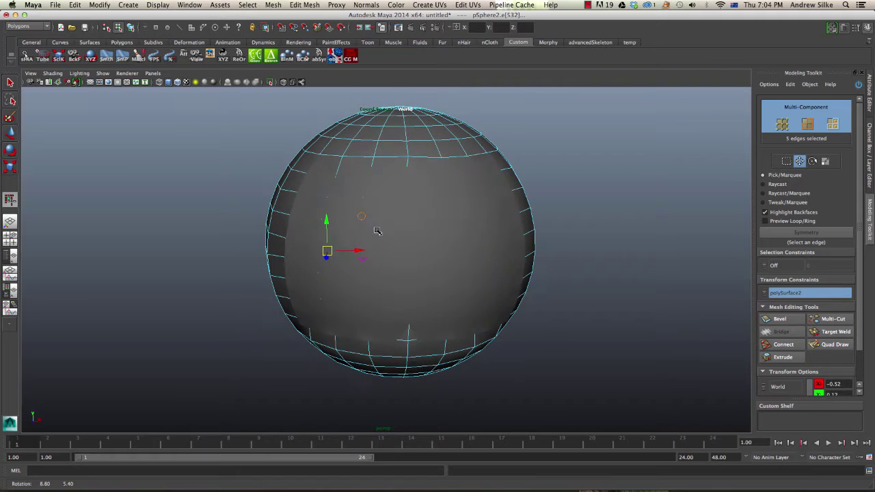
Slide a single vertex on the sphere's upper front over the reference surface, checking it in wireframe and shaded display
left_click(334, 177)
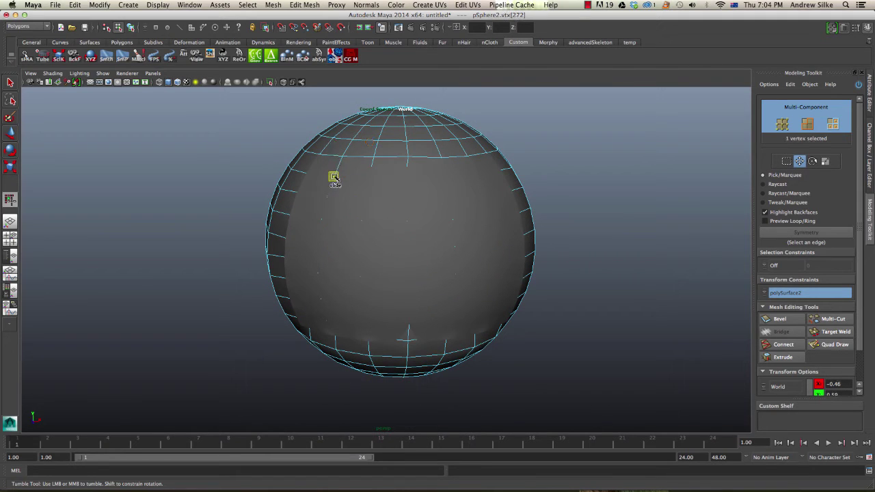
key("4")
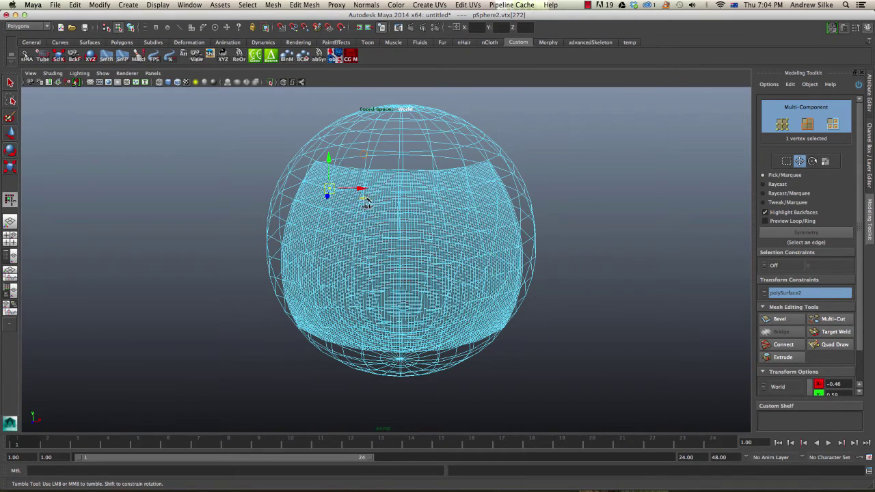
left_click_drag(366, 199, 339, 198, "alt")
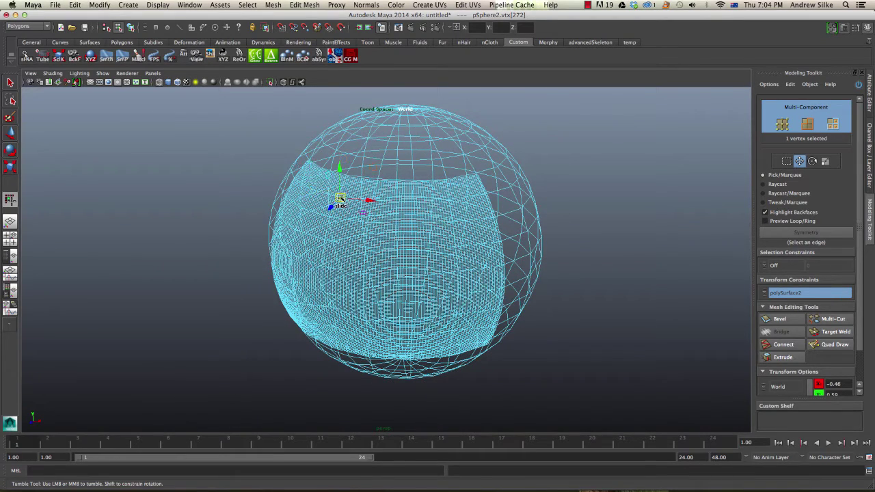
key("5")
left_click_drag(336, 195, 349, 220, "alt")
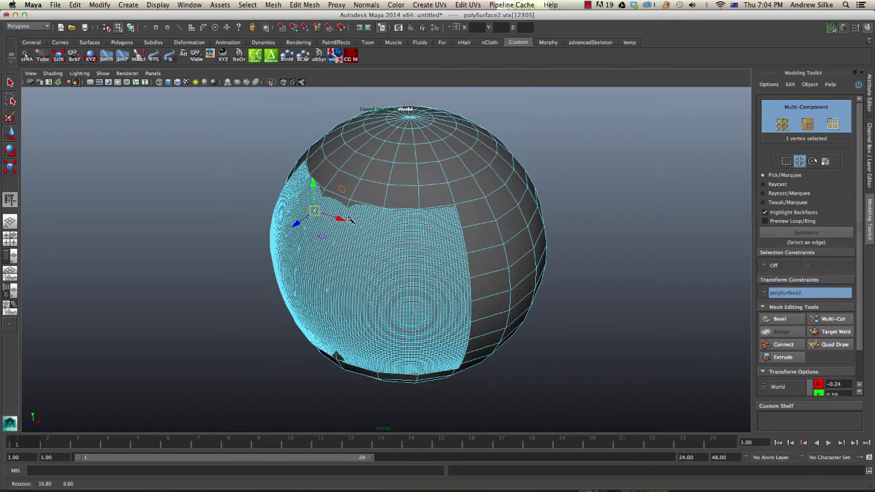
Try sliding a sphere vertex just outside the reference mesh's edge, and undo the move
left_click(488, 197)
left_click_drag(488, 199, 477, 205)
key("ctrl+z")
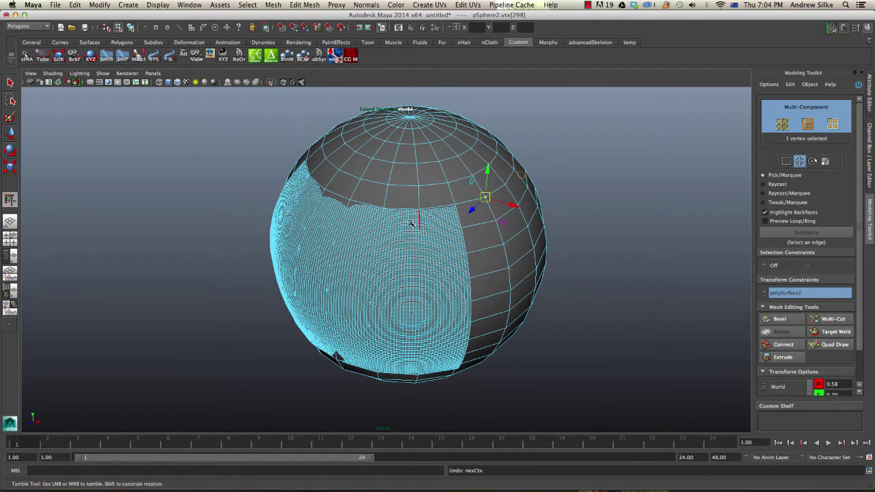
Pick a vertex on the sphere's lower front in wireframe and slide it over the reference surface
left_click_drag(352, 227, 373, 203, "alt")
left_click_drag(385, 246, 387, 264, "alt")
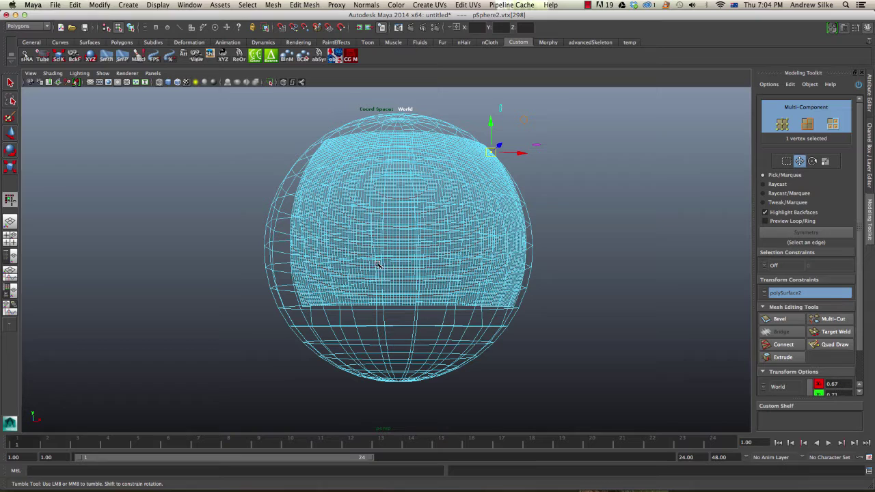
left_click(377, 263)
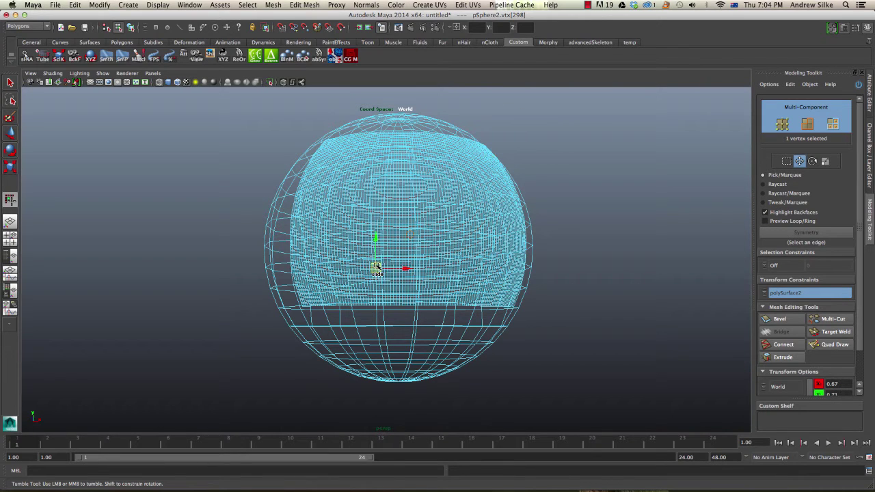
Return to object mode, hide the reference mesh, and select the edited sphere in shaded display
left_click_drag(556, 244, 589, 239, "alt")
key("F8")
key("5")
key("ctrl+h")
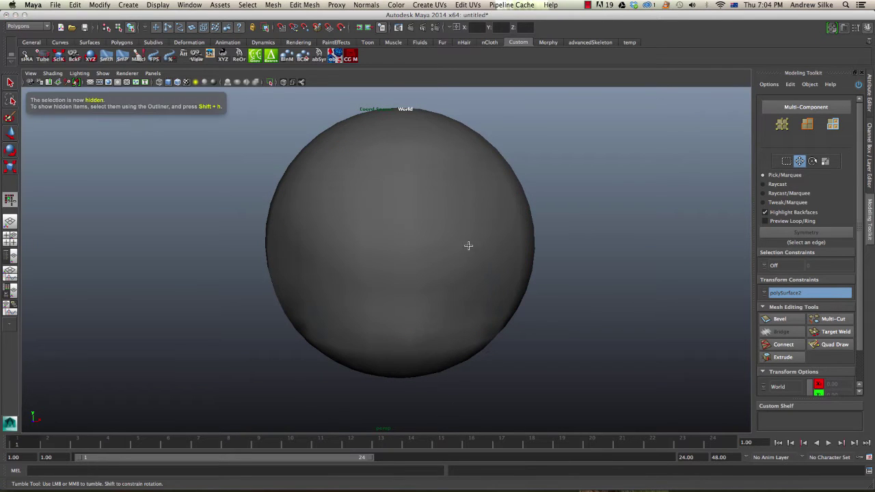
left_click(429, 233)
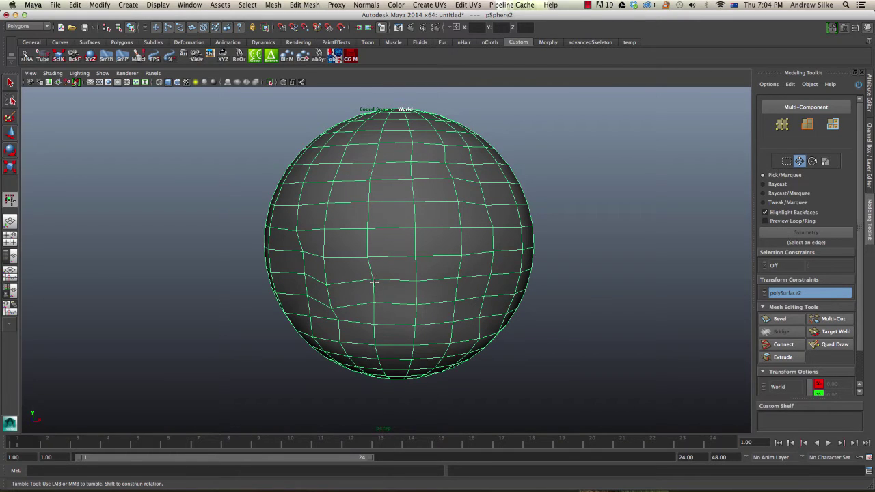
Switch to vertex editing and slide single vertices on the sphere's lower front to even out the uneven edge flow
key("F9")
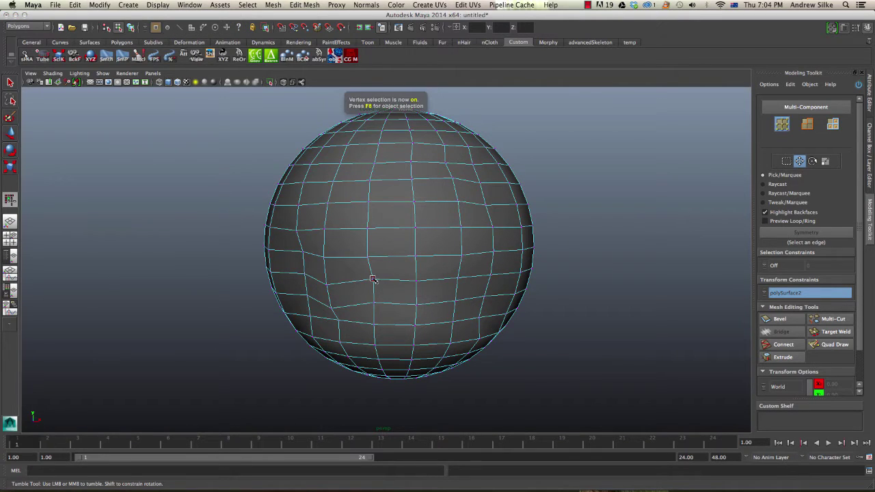
left_click(372, 281)
left_click_drag(374, 282, 365, 299)
left_click(383, 285)
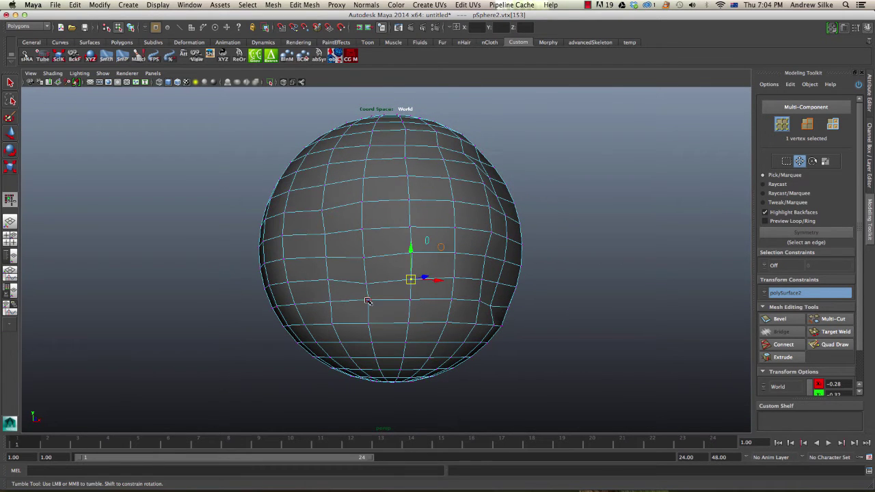
left_click(368, 301)
Select three neighbouring vertices around the distorted lower-front face and slide them together over the reference surface
left_click(341, 290)
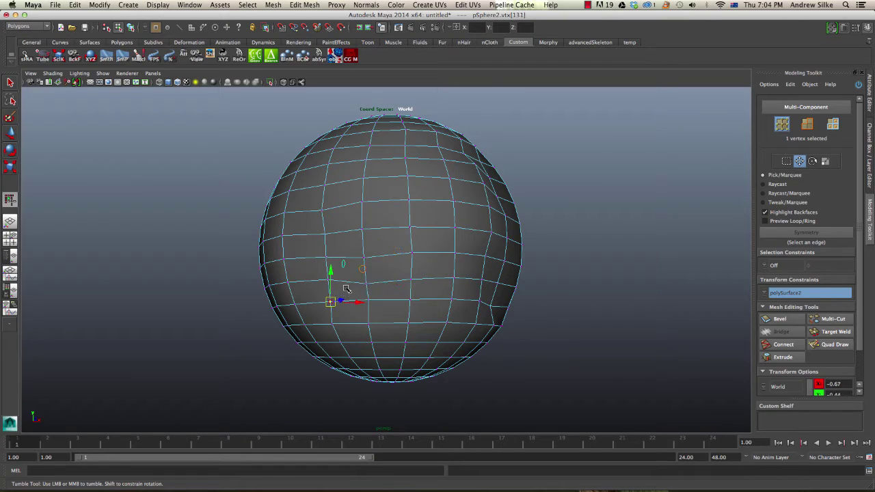
left_click(364, 284, "shift")
left_click(329, 281, "shift")
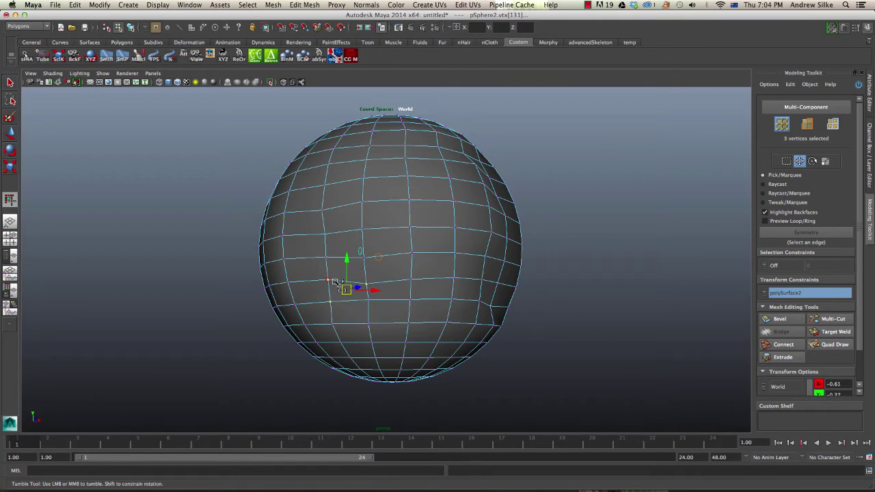
middle_click_drag(347, 289, 344, 289)
Slide the vertices around the lower-front bulge one at a time to straighten the adjoining rows and columns
left_click(368, 300)
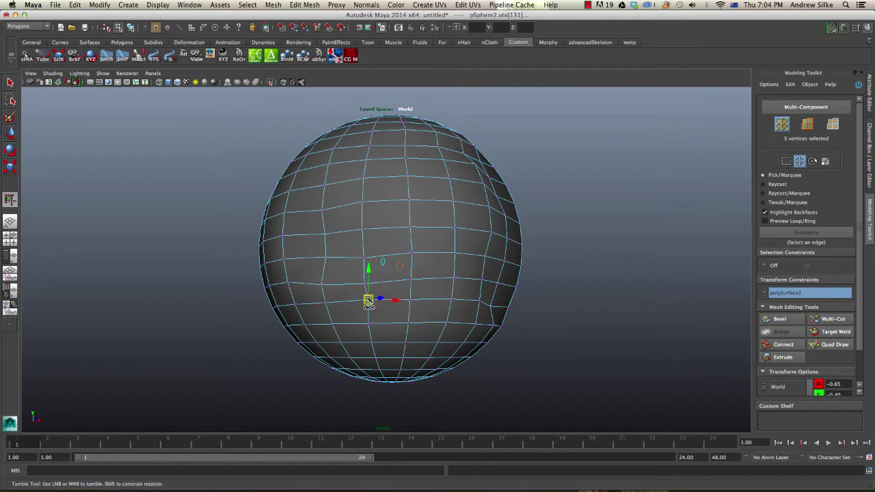
left_click_drag(368, 301, 364, 302)
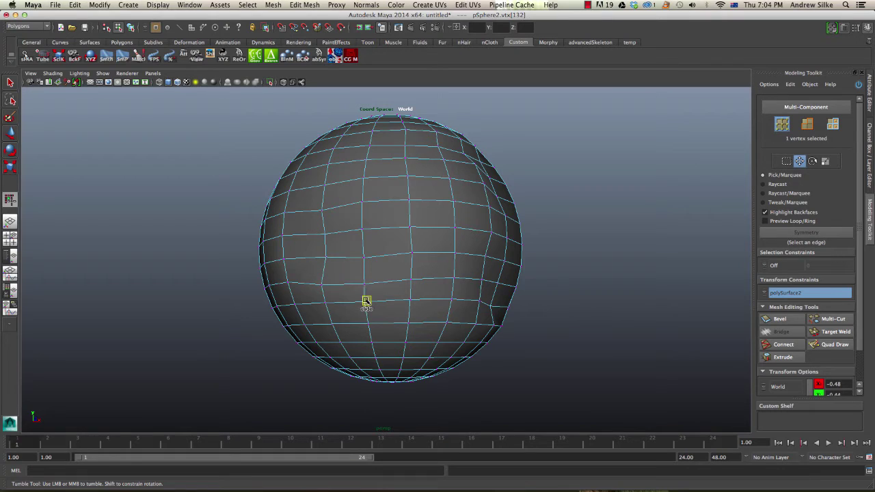
left_click(363, 259)
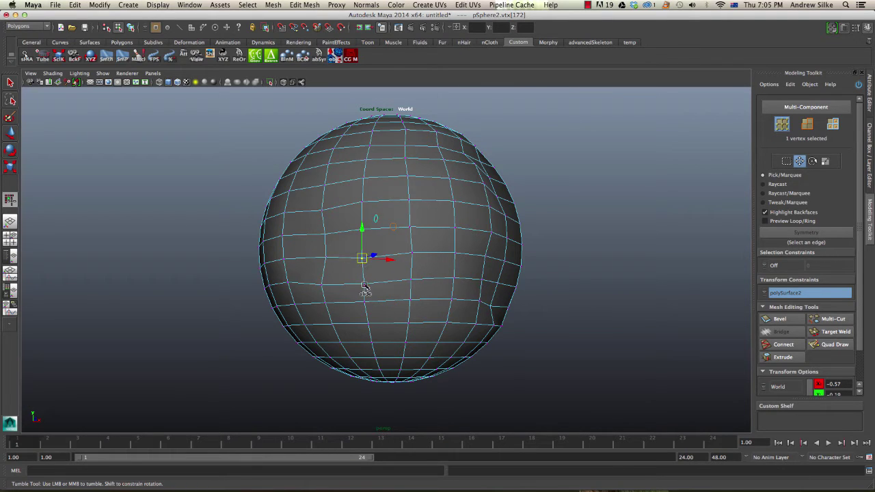
left_click(363, 280)
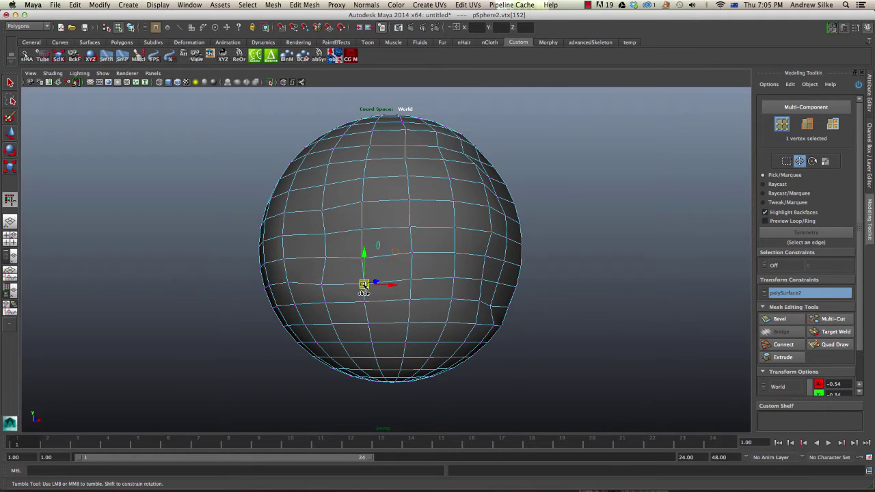
left_click(323, 281)
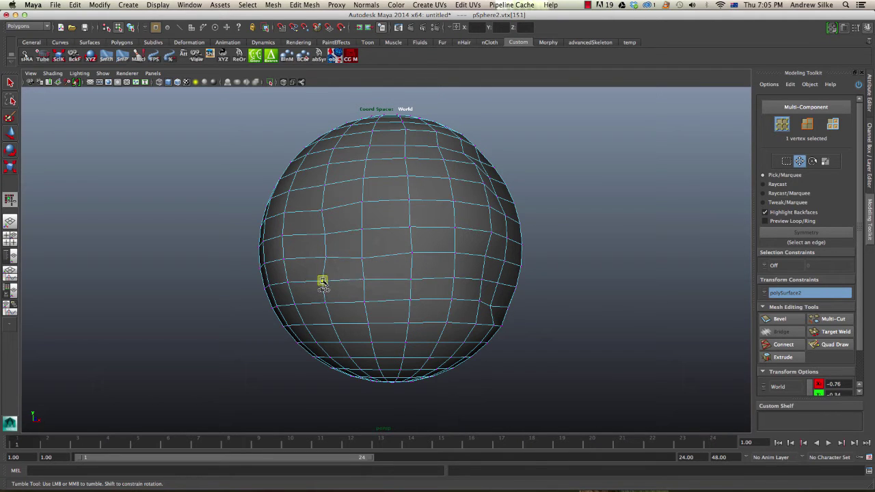
Slide the vertices of the bent vertical edge line, from the sphere's middle up to its upper front, into line
left_click_drag(322, 281, 337, 264, "alt")
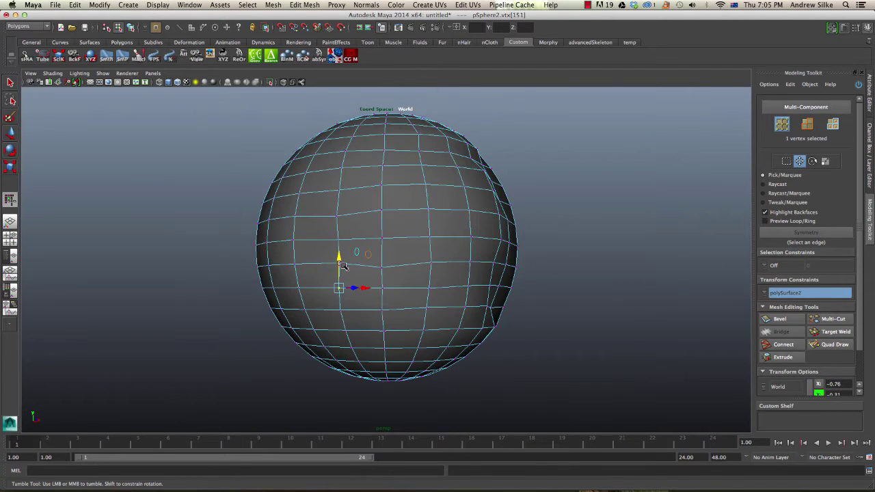
left_click(338, 238)
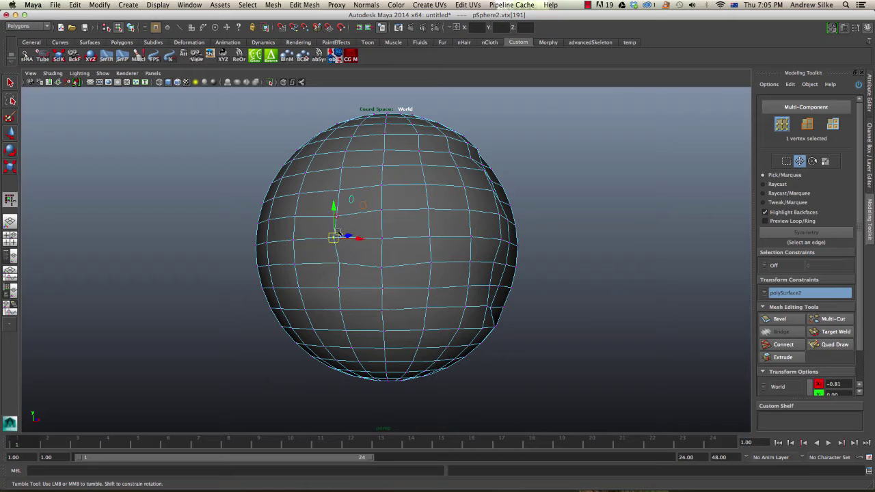
left_click(336, 217)
left_click_drag(336, 216, 337, 189)
left_click(339, 189)
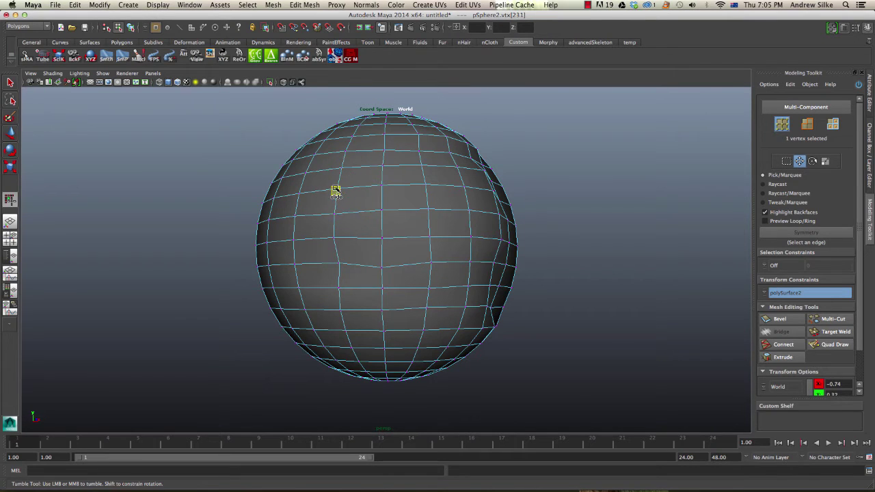
Align the two vertices below the middle of that edge line, and raise the sagging vertex in the neighbouring column
left_click(340, 261)
left_click_drag(339, 263, 335, 262)
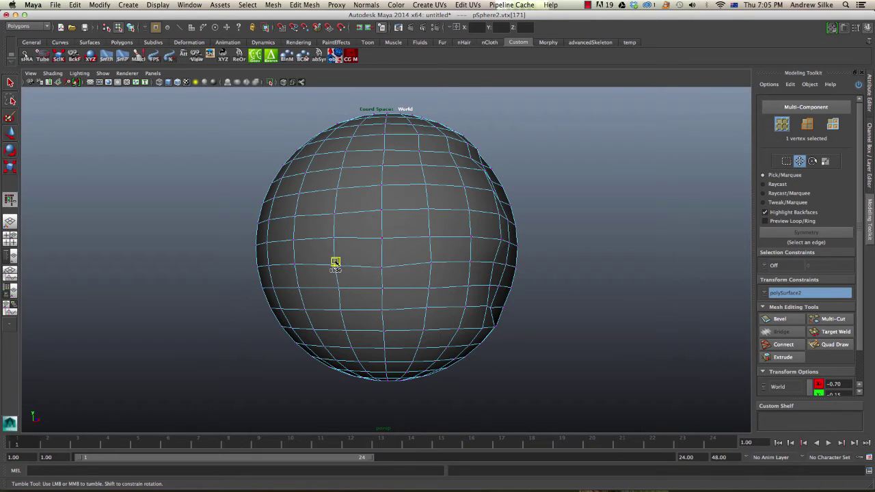
left_click(341, 288)
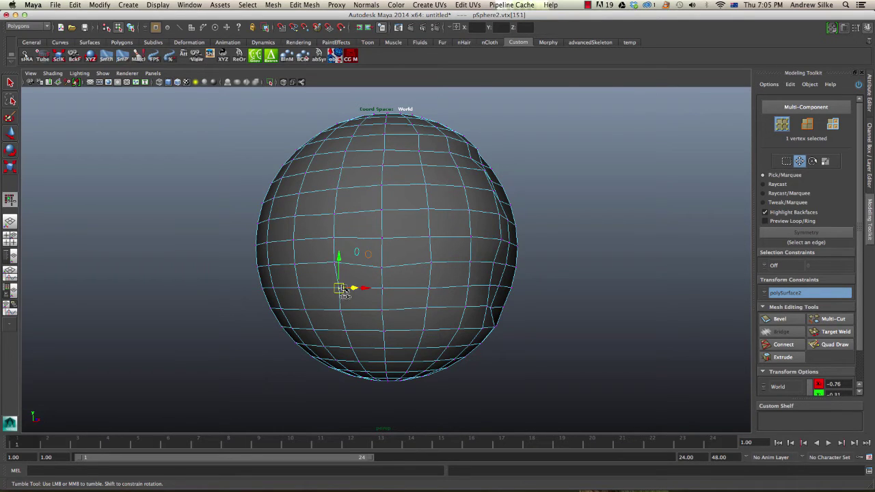
middle_click_drag(343, 289, 335, 289, "shift")
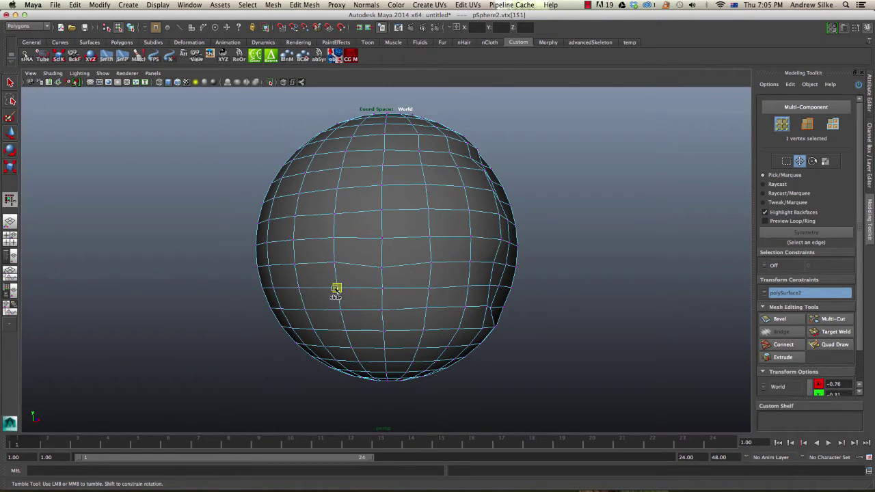
left_click(381, 266)
middle_click_drag(382, 266, 382, 261, "shift")
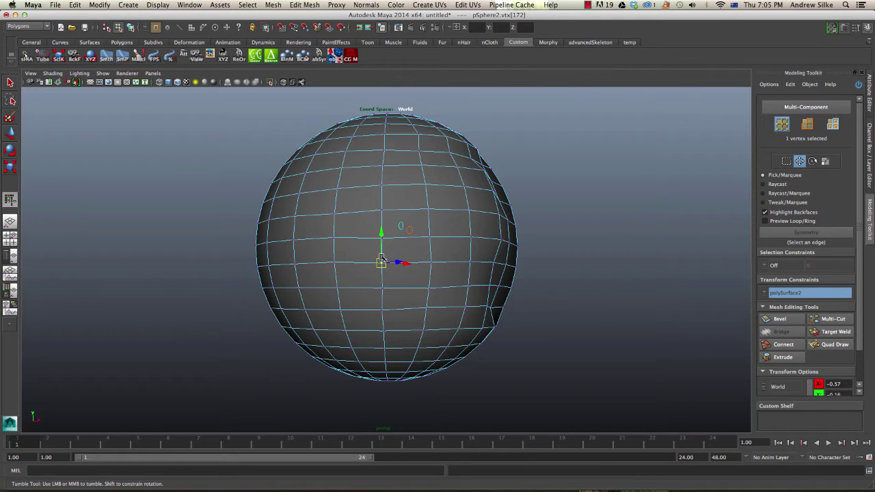
Nudge the vertex above the middle of the straightened line, and slide one on the sphere's upper front into its row
left_click(334, 211)
middle_click_drag(334, 212, 335, 210, "shift")
left_click_drag(419, 209, 412, 221, "alt")
left_click(399, 177)
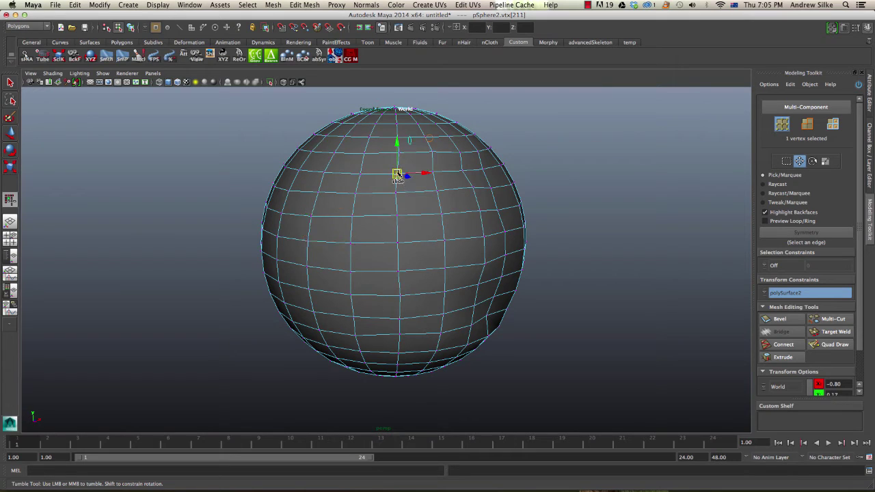
middle_click_drag(398, 177, 425, 172, "shift")
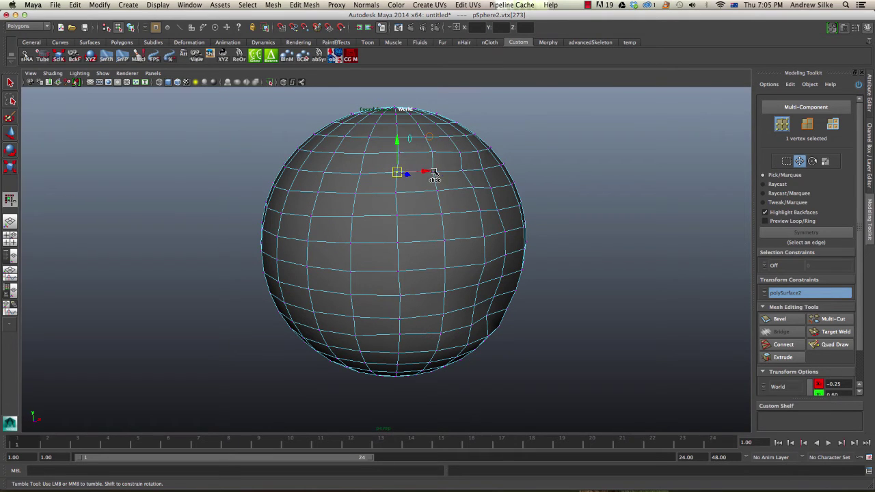
Slide successive vertices along the sphere's upper row, plus the one below the last, to space the faces evenly
left_click(432, 172)
left_click_drag(434, 176, 427, 194, "alt")
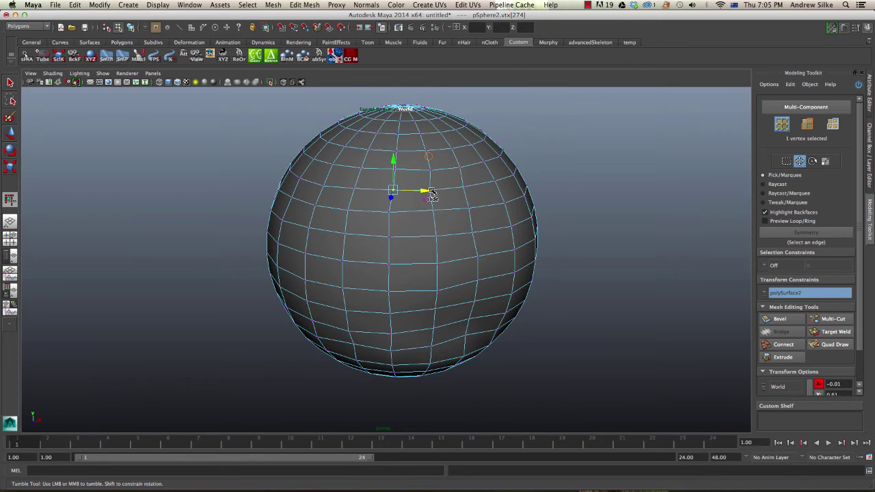
left_click(430, 191)
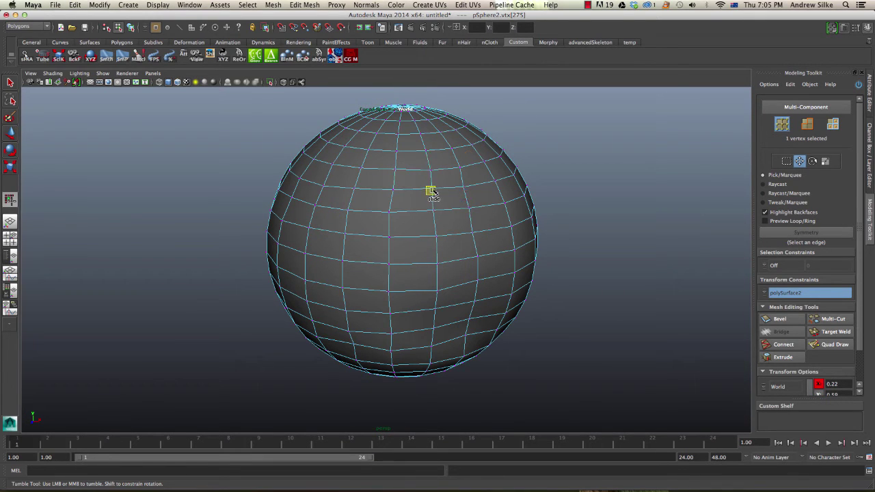
left_click_drag(431, 191, 449, 195)
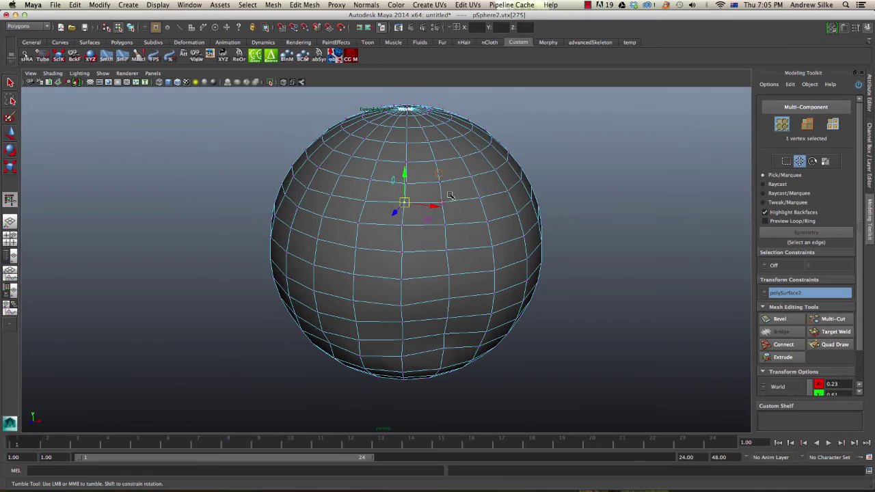
left_click(443, 203)
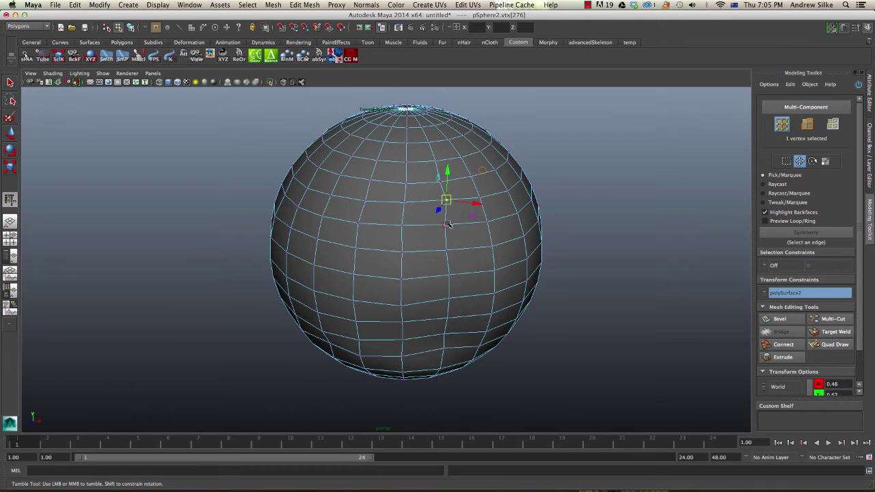
left_click(445, 232)
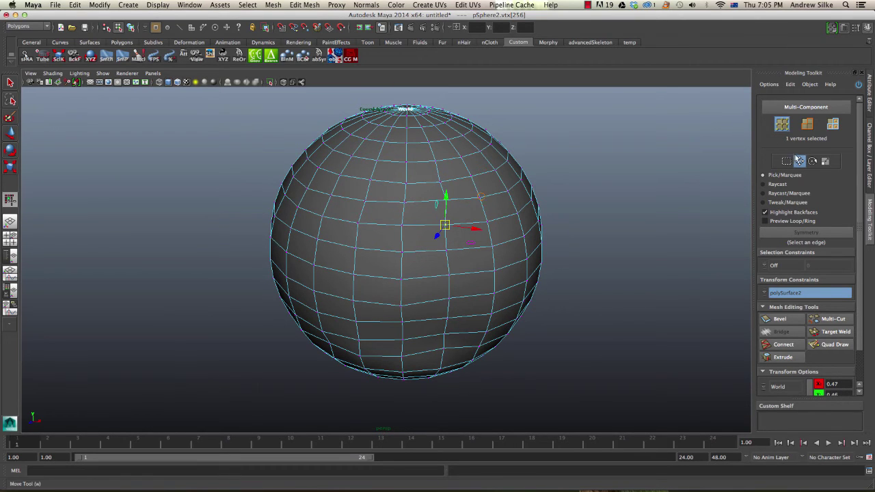
Switch to edge editing and slide two vertical edges on the sphere's mid front into line with their column
left_click(807, 125)
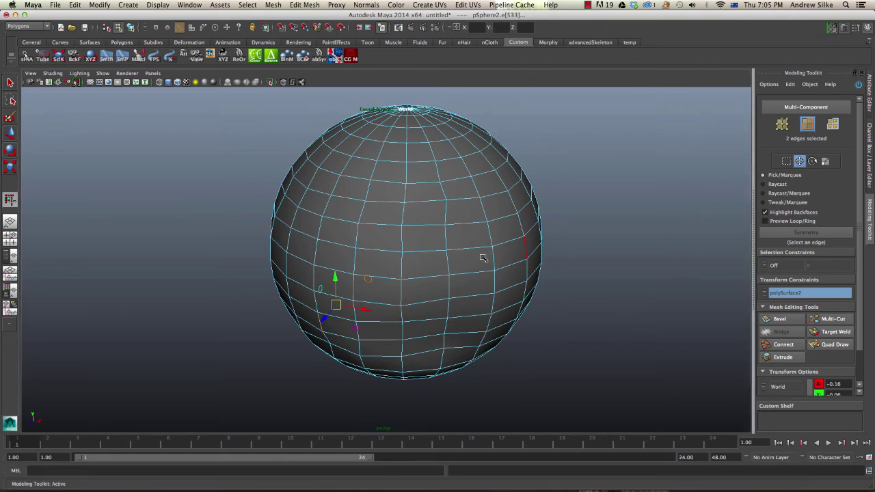
left_click(432, 253)
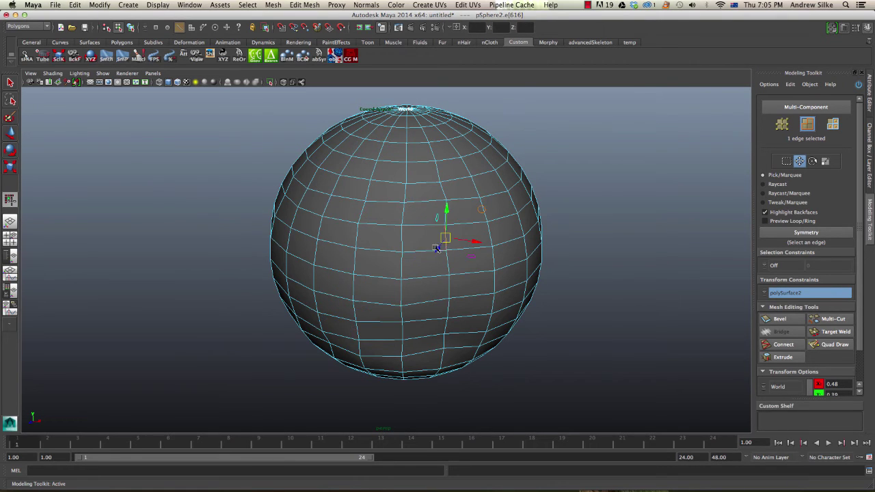
left_click(446, 238)
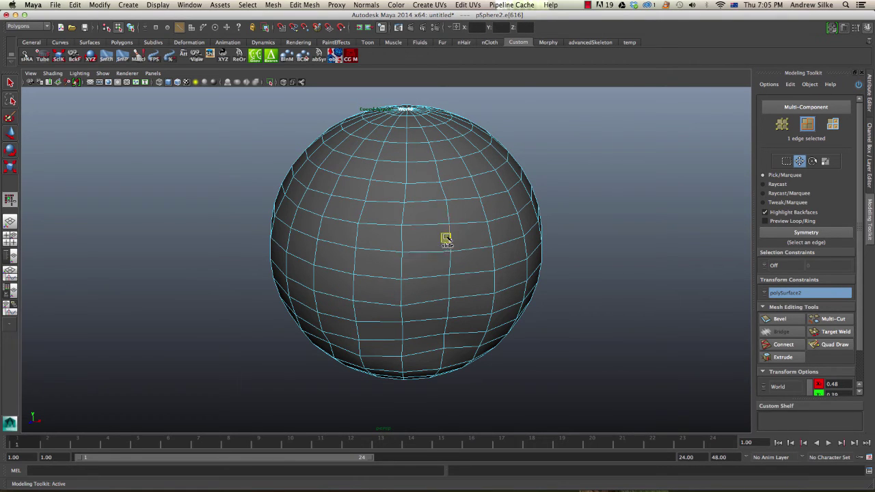
left_click(449, 287)
Slide the next two vertical edges further down the same column to straighten it on the lower front
left_click_drag(448, 290, 442, 299, "alt")
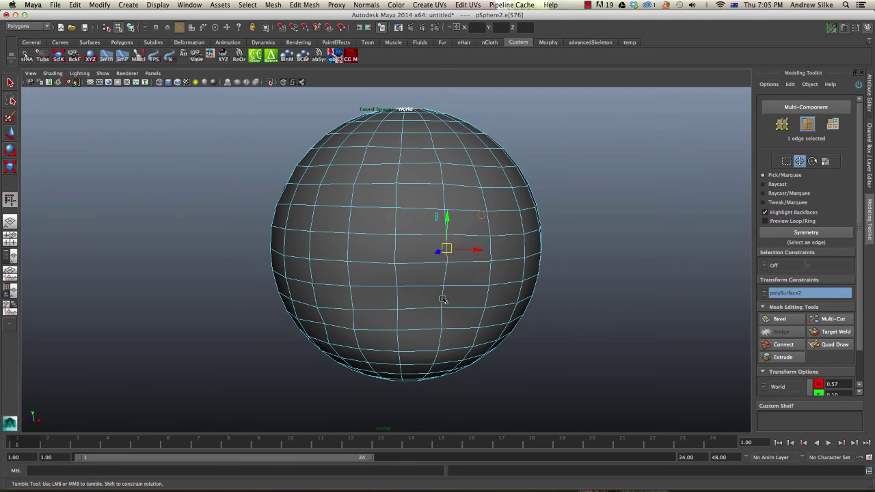
left_click(442, 300)
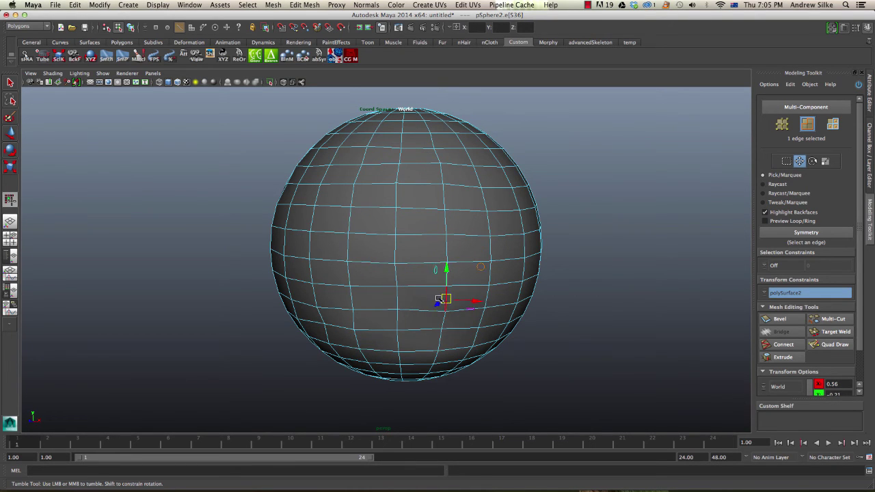
left_click_drag(439, 299, 440, 292, "alt")
left_click(441, 293)
middle_click_drag(442, 292, 439, 289)
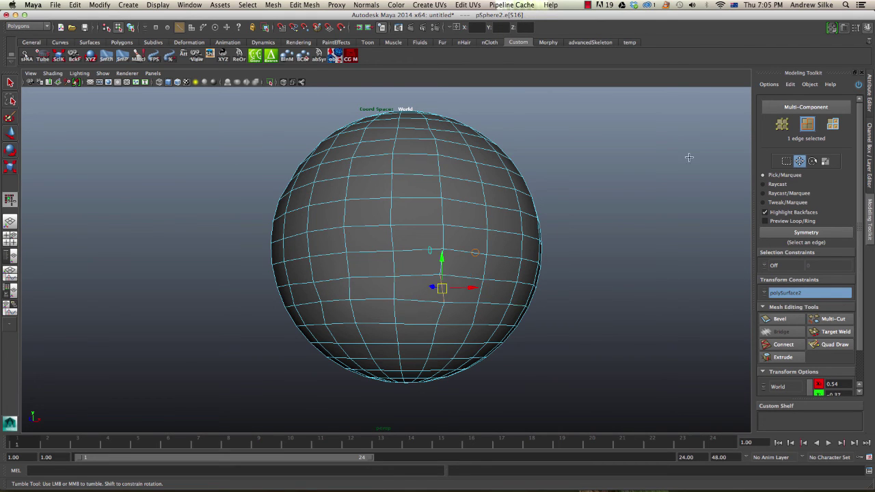
Return to vertex editing and pick the vertex on the lower part of the same column for sliding
left_click(781, 124)
left_click(440, 276)
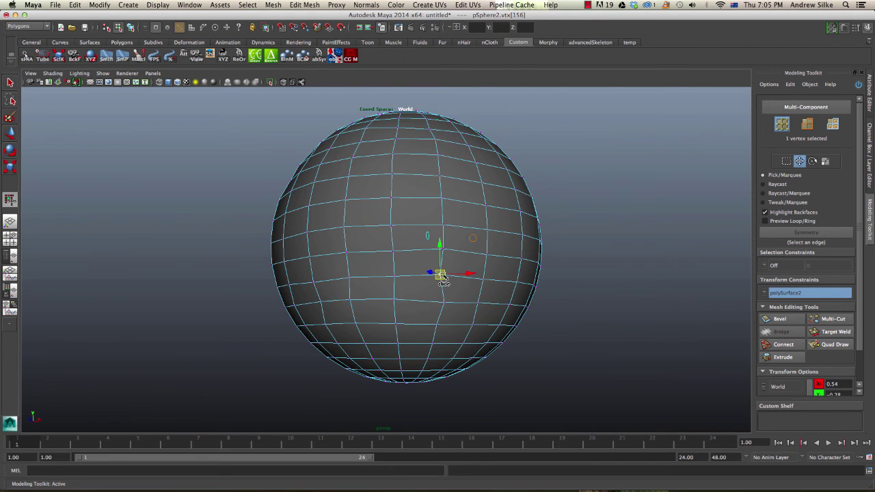